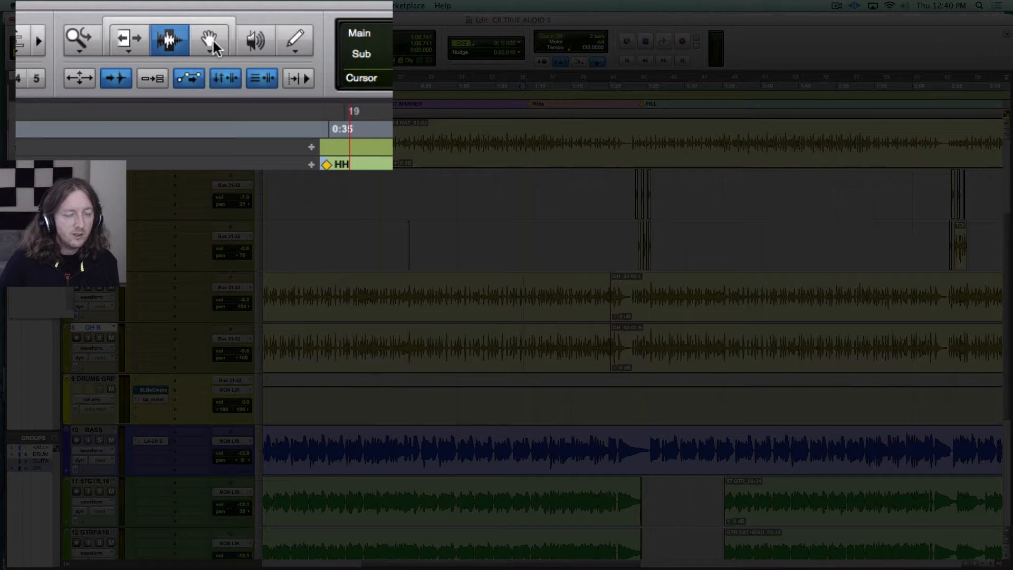
Activate the Selector tool and place the edit cursor at several points on the overhead tracks, including 1:13.020, 1:35.830 and 1:08.708
click(207, 40)
click(170, 41)
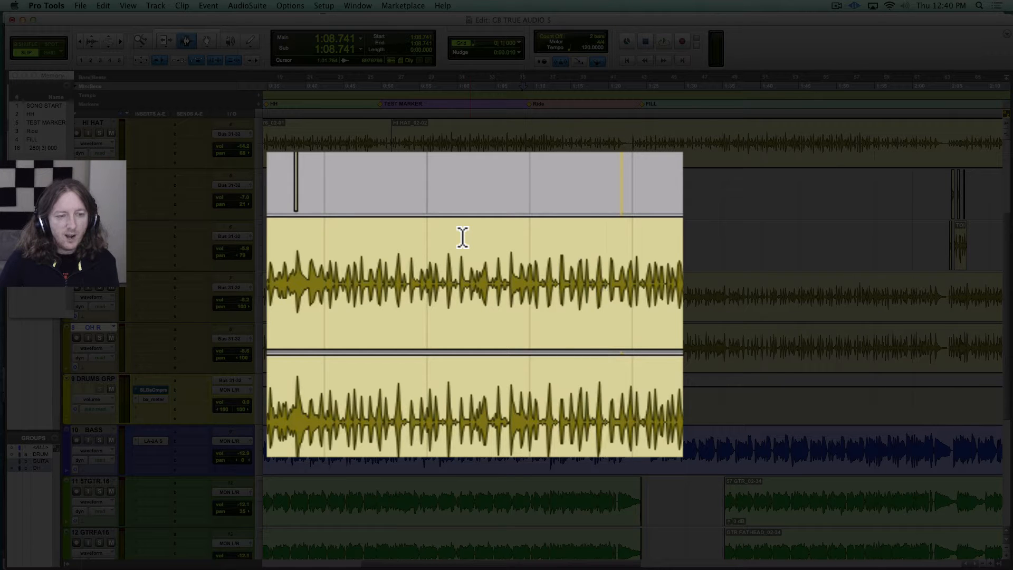
click(555, 311)
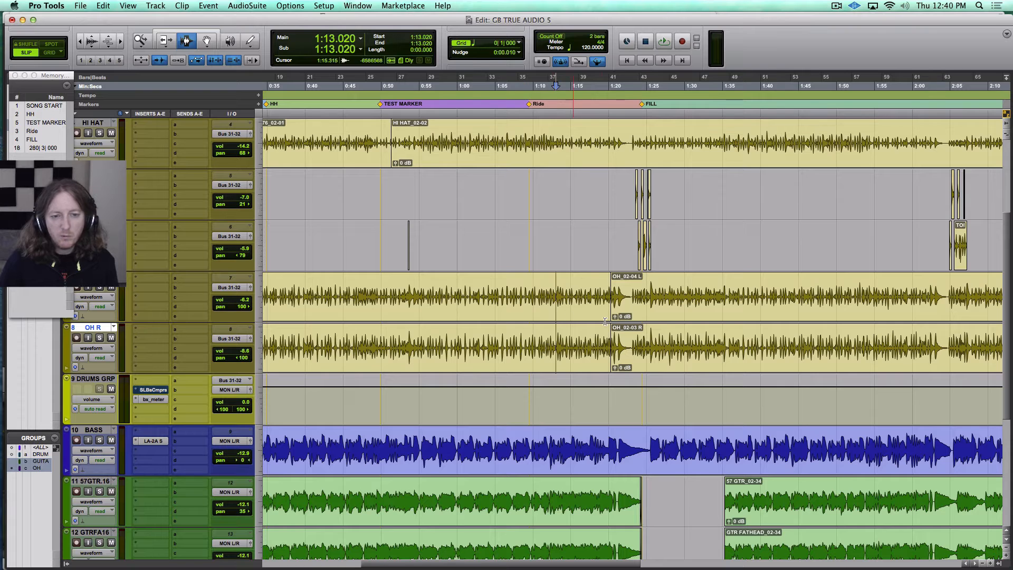
click(729, 312)
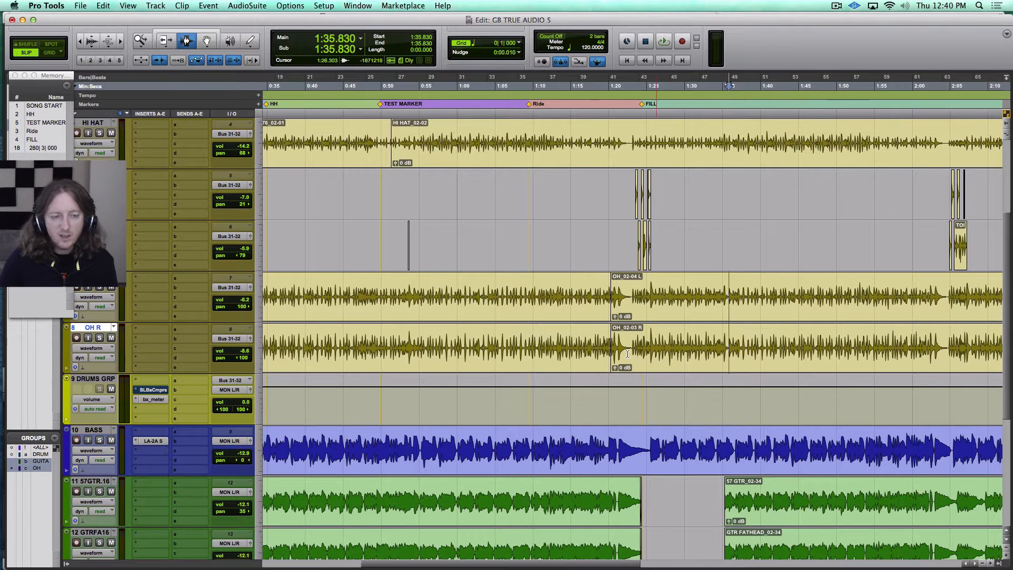
click(523, 310)
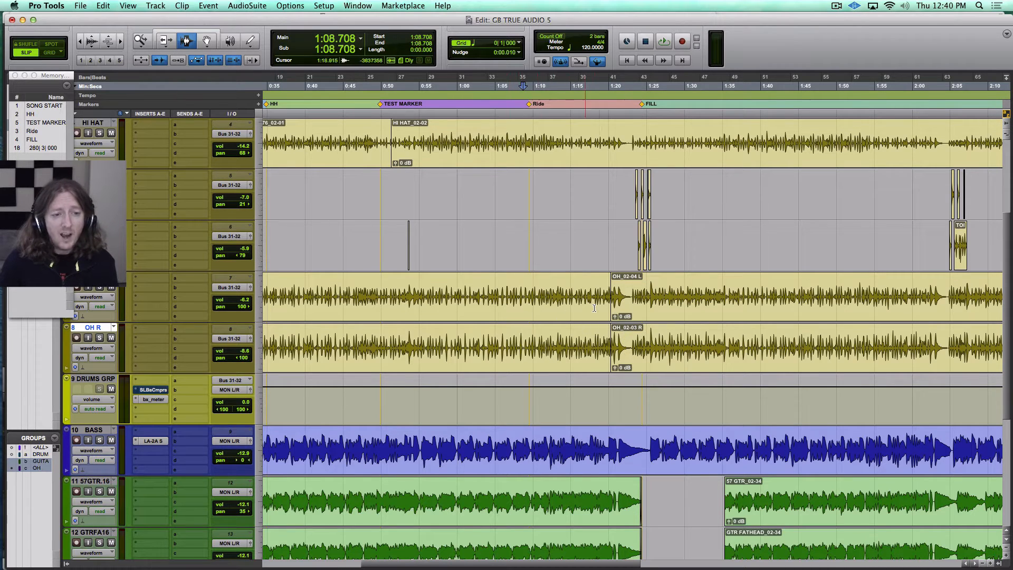
Place the edit cursor at 1:22.826, just before the FILL marker, and play the song briefly from there
click(632, 310)
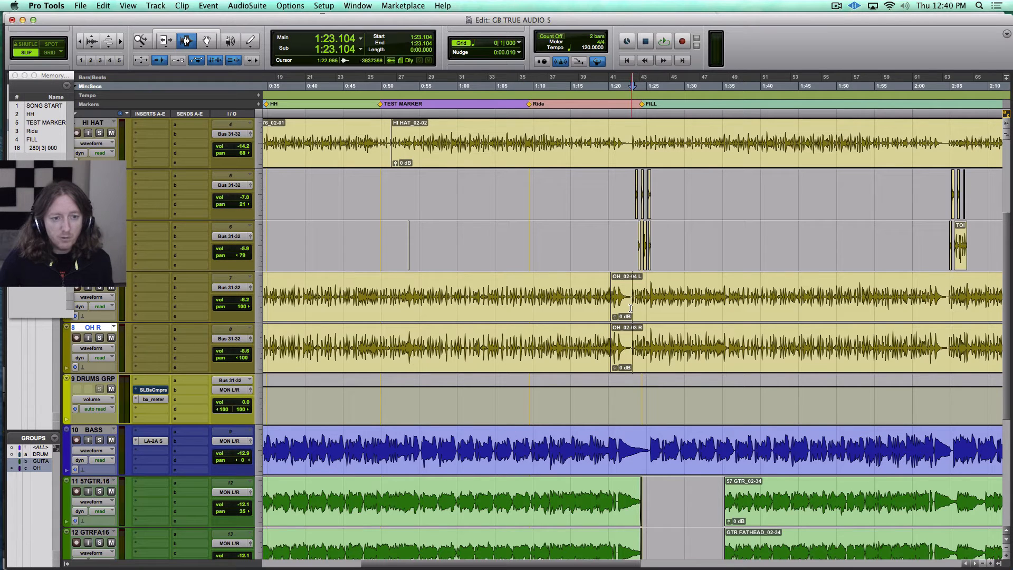
click(630, 308)
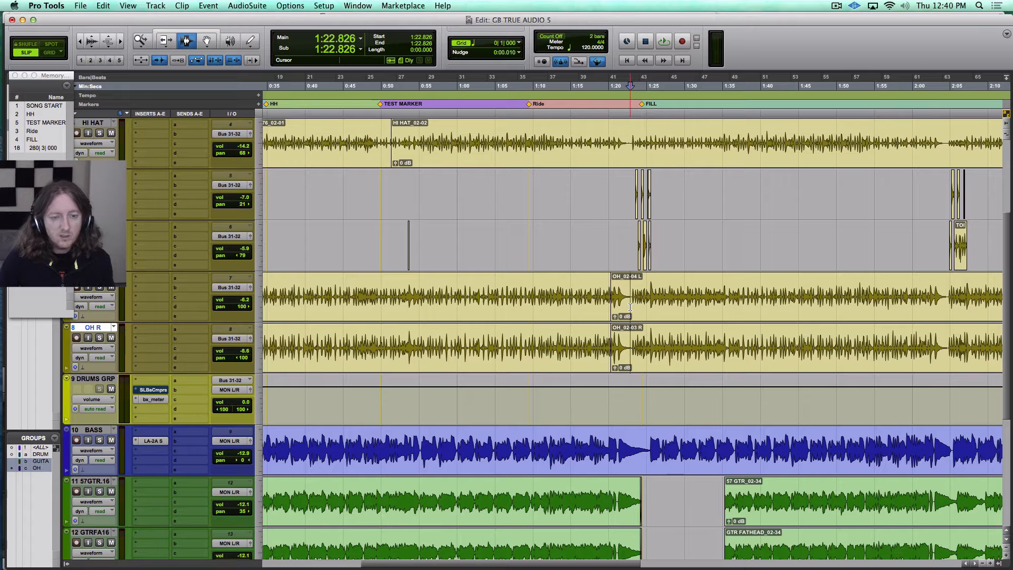
key(space)
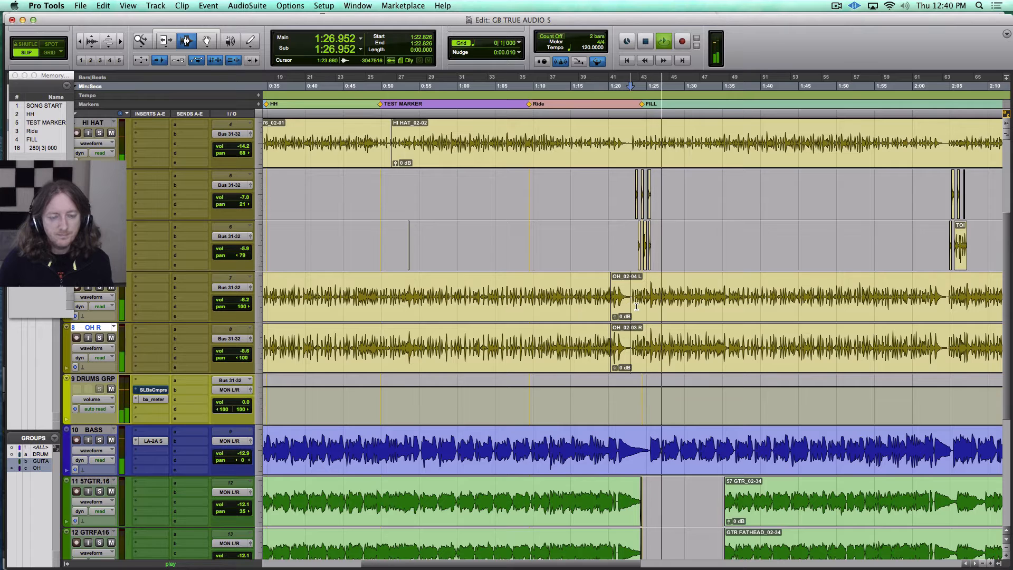
key(space)
Place the edit cursor at 1:01.476 on the overhead tracks, zoom in on the waveform there and zoom back out
click(414, 308)
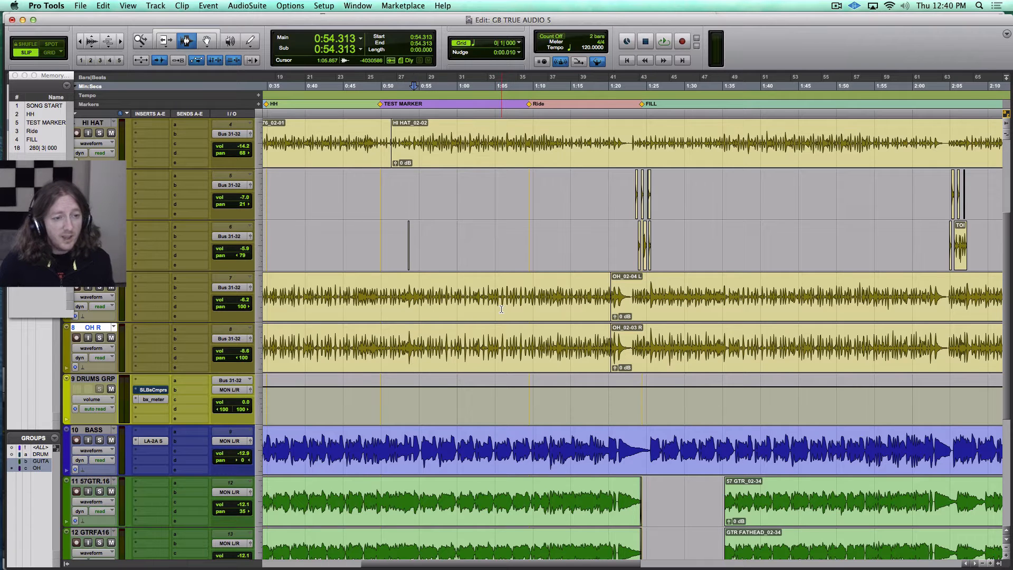
click(468, 316)
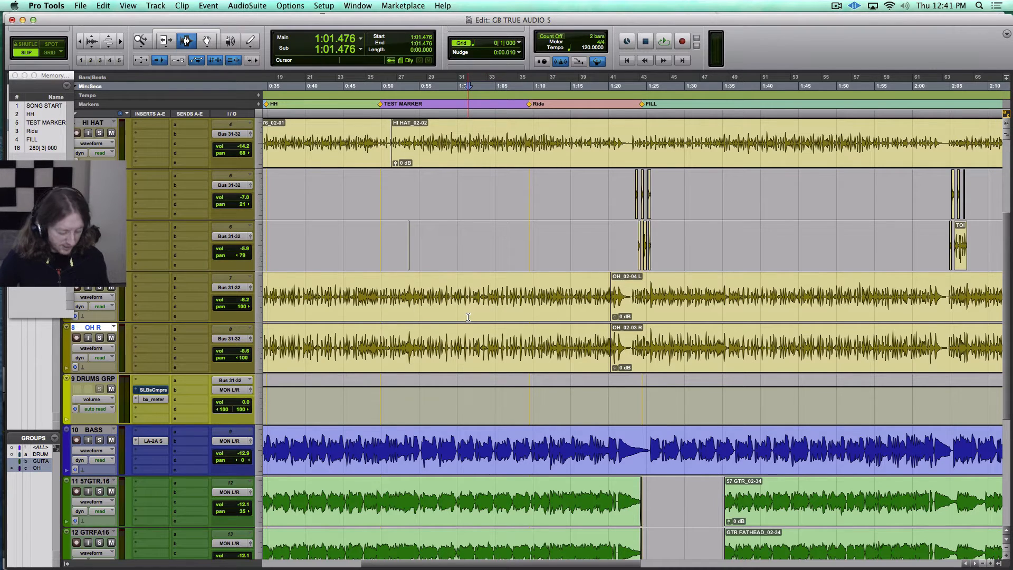
key(t)
key(t)
key(t)
key(t)
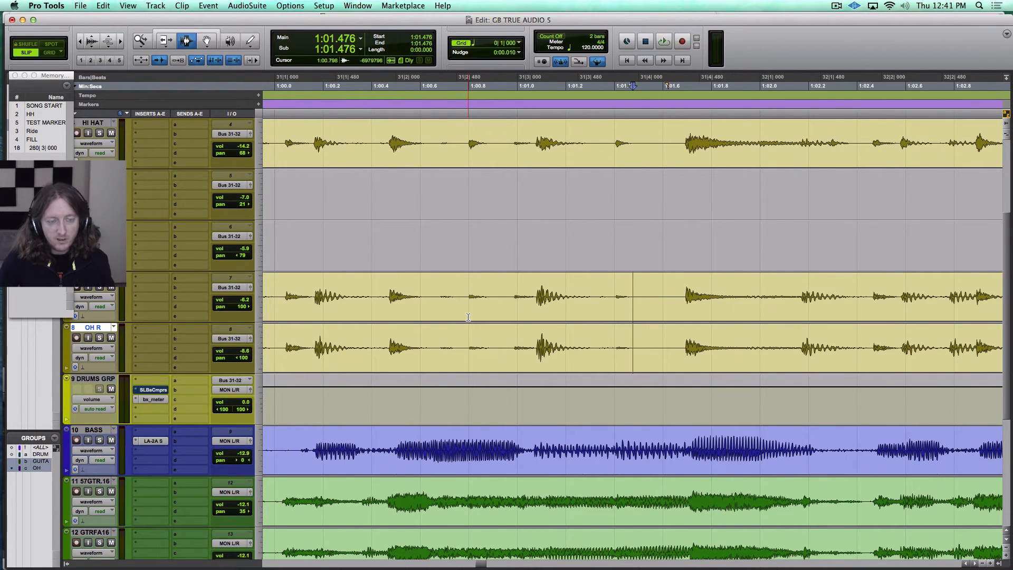
key(r)
key(r)
key(r)
key(r)
key(r)
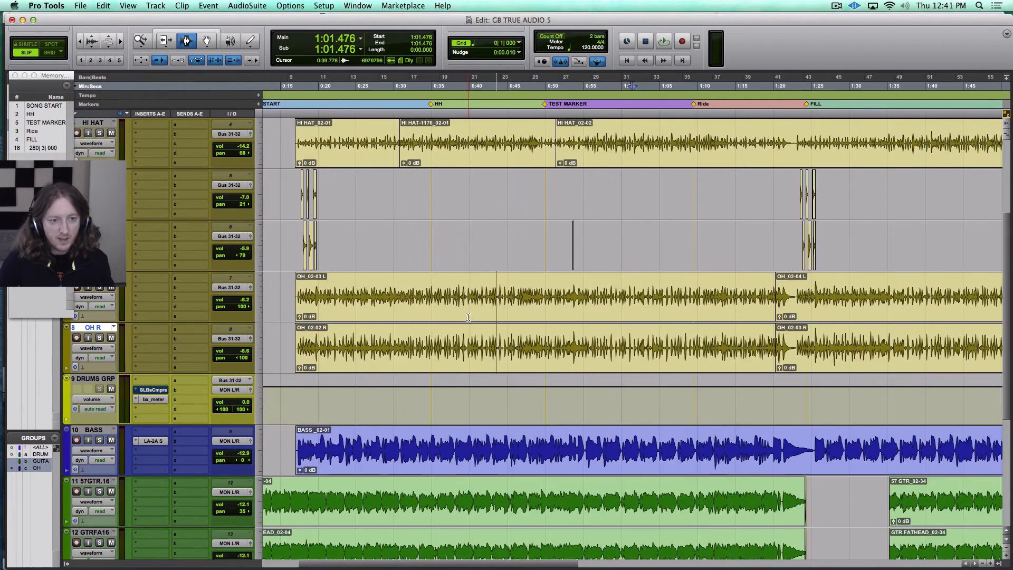
Place the edit cursor at 2:02.674 on the overhead tracks, zoom in around it and zoom out to see the rest of the song
scroll(685, 313, right, 2)
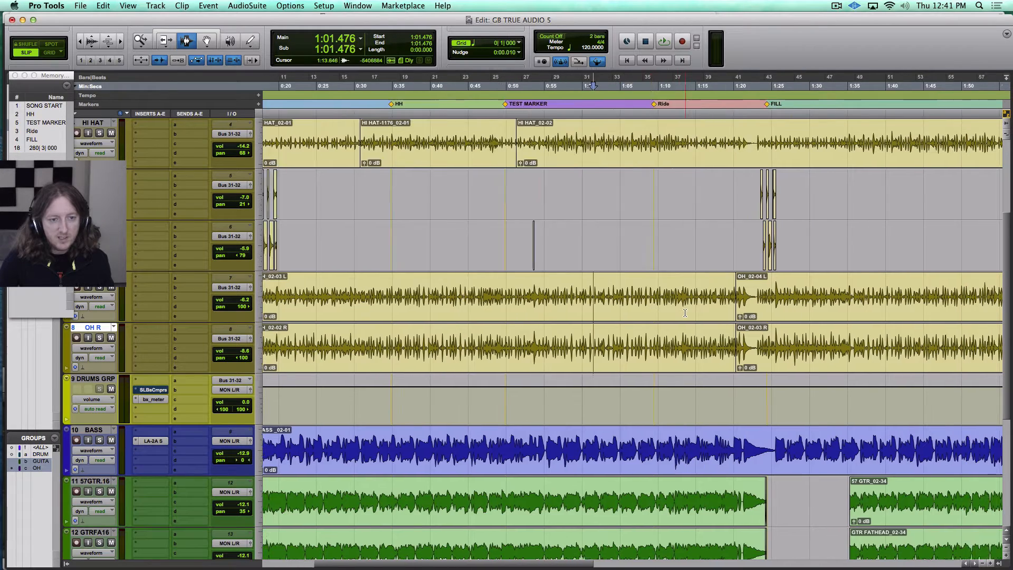
scroll(685, 313, right, 10)
click(806, 331)
key(t)
key(t)
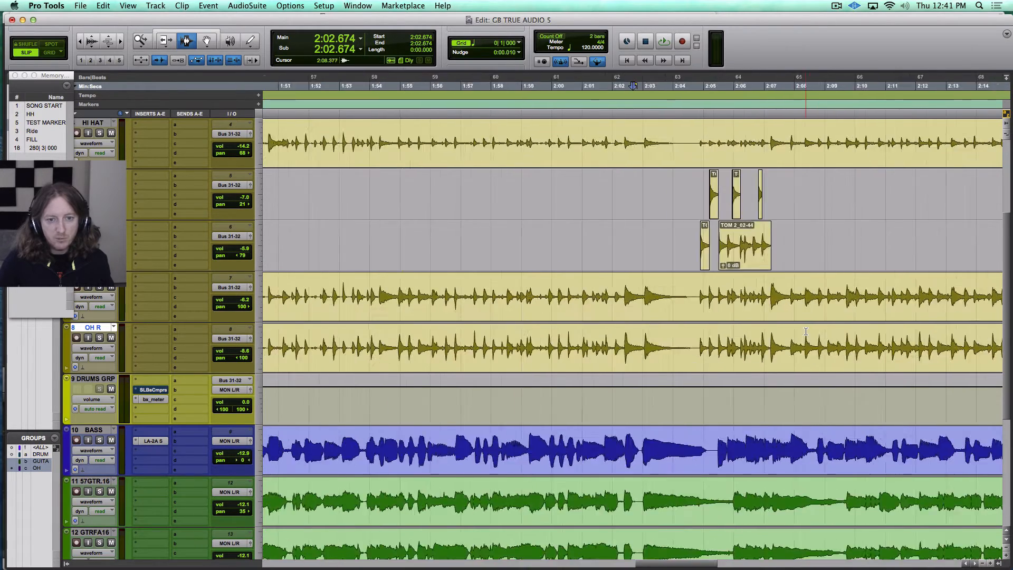
key(t)
key(t)
key(r)
key(r)
key(r)
key(r)
key(r)
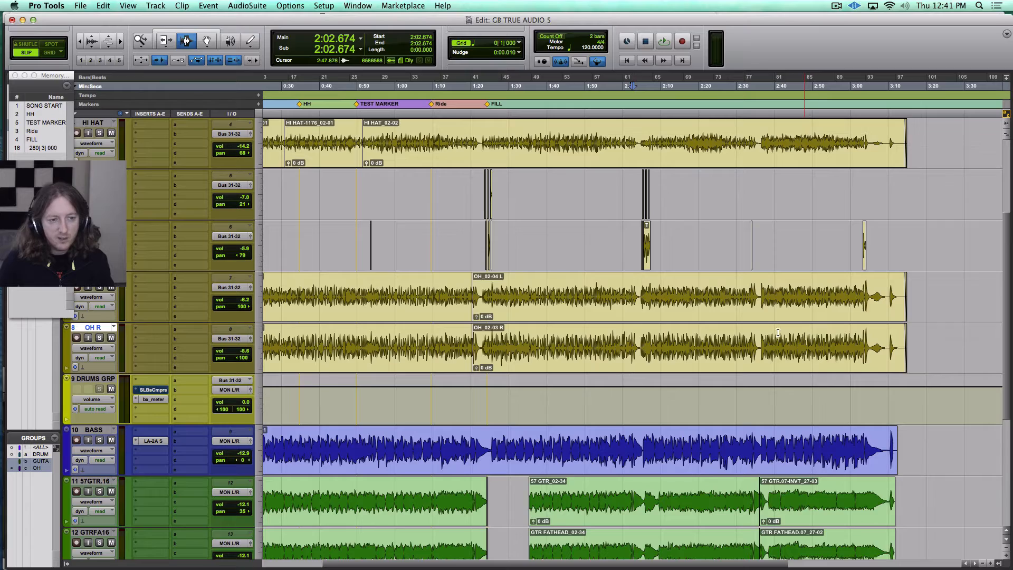
Place the edit cursor at 1:18.445 in the Ride section, zoom in closely and zoom out until the whole song shows
click(464, 311)
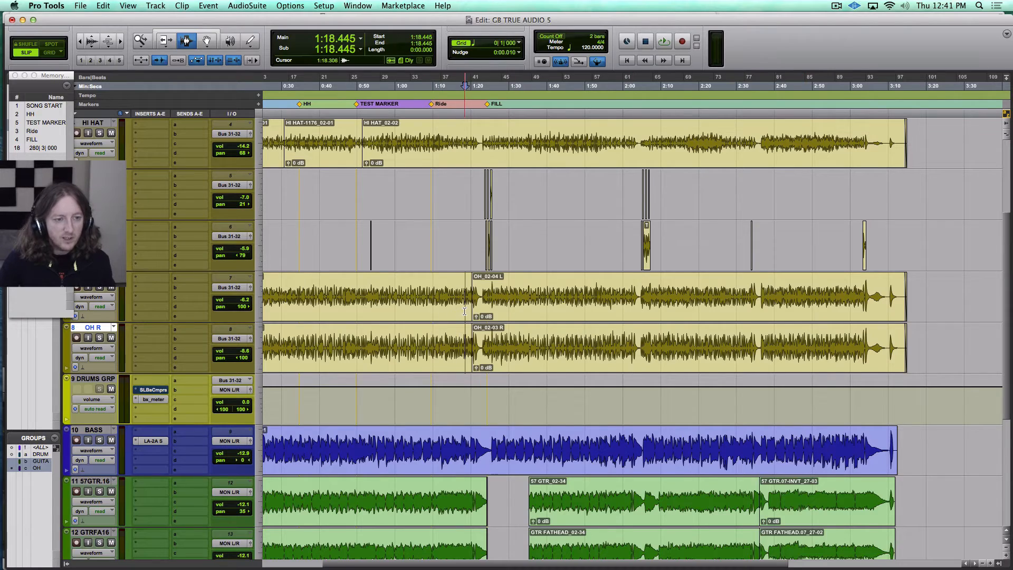
key(t)
key(t)
key(t)
key(t)
key(t)
key(r)
key(r)
key(r)
key(r)
key(r)
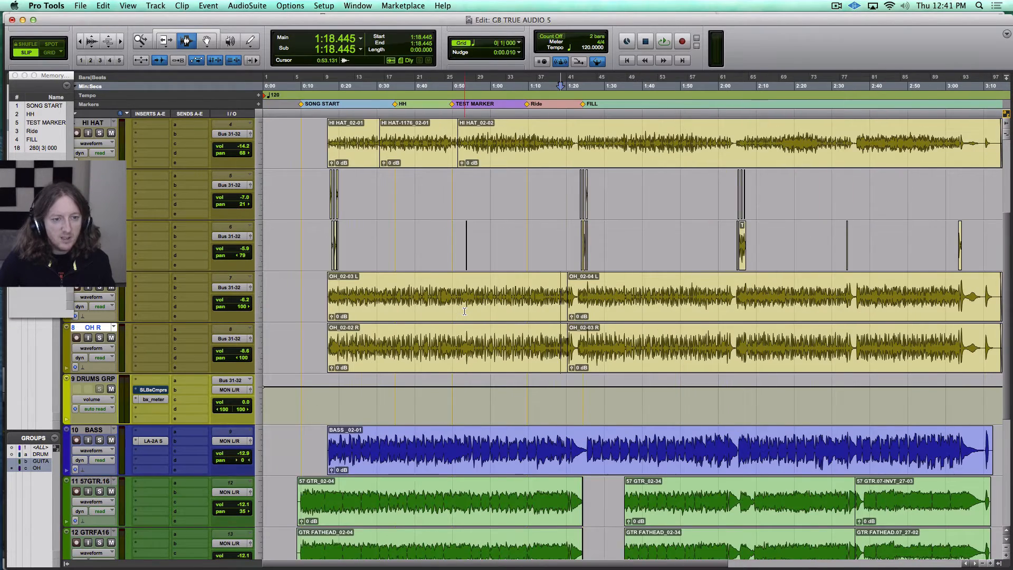
key(t)
key(r)
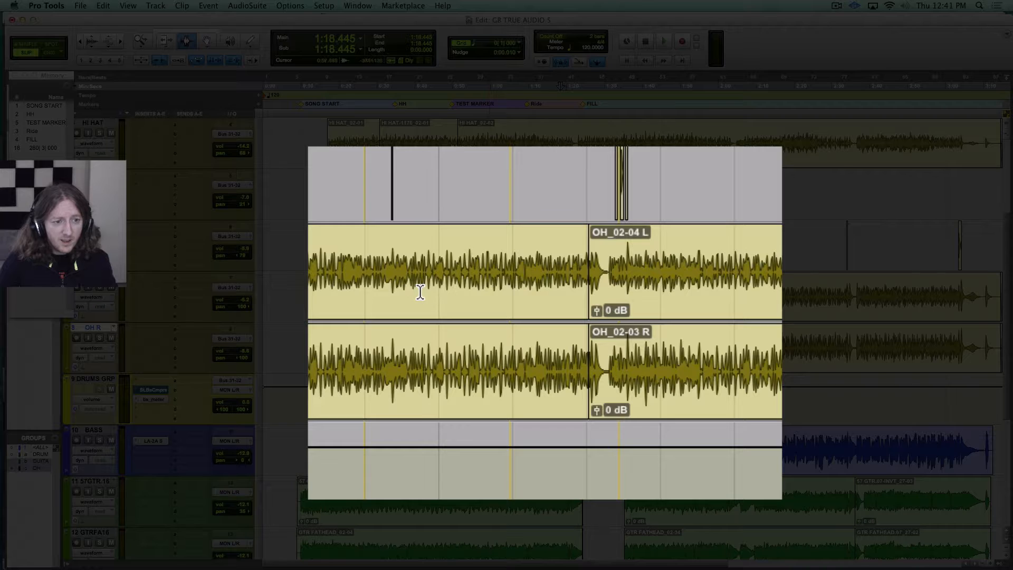
Select the range from about 0:57.442 to 1:07.179 on the overhead tracks, and toggle Loop Playback off and on
drag(489, 282, 491, 303)
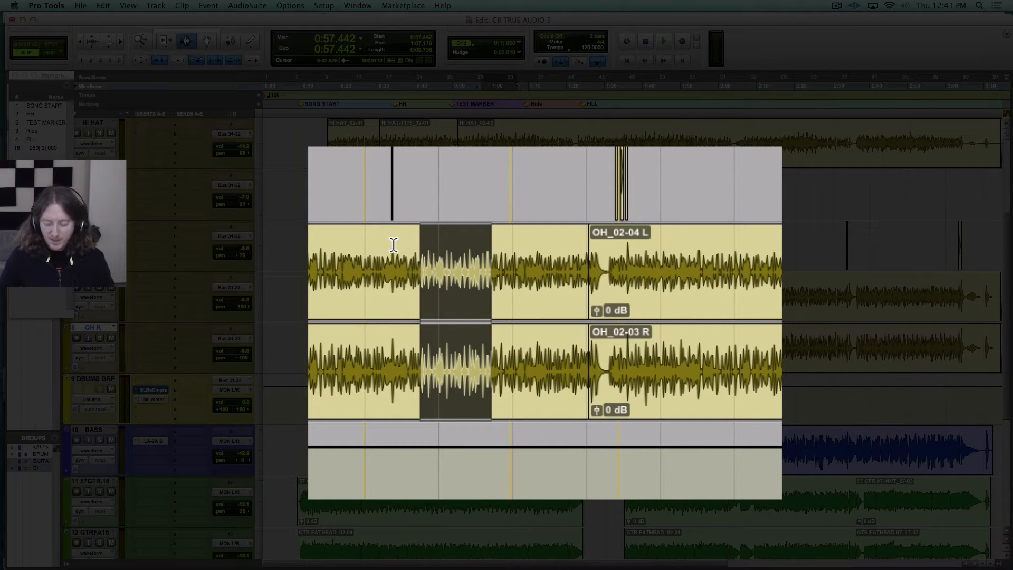
key(shift+super+l)
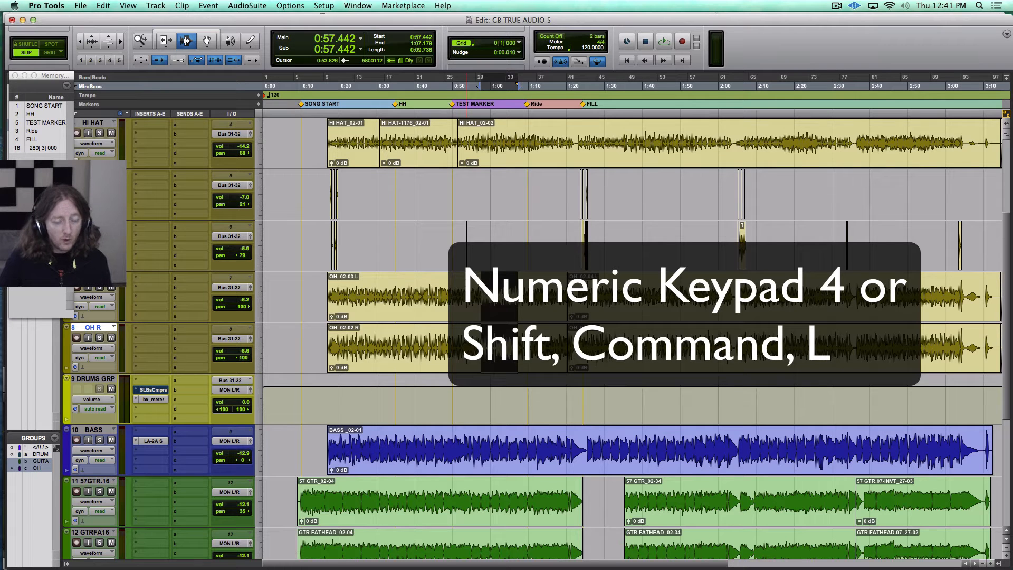
key(shift+super+l)
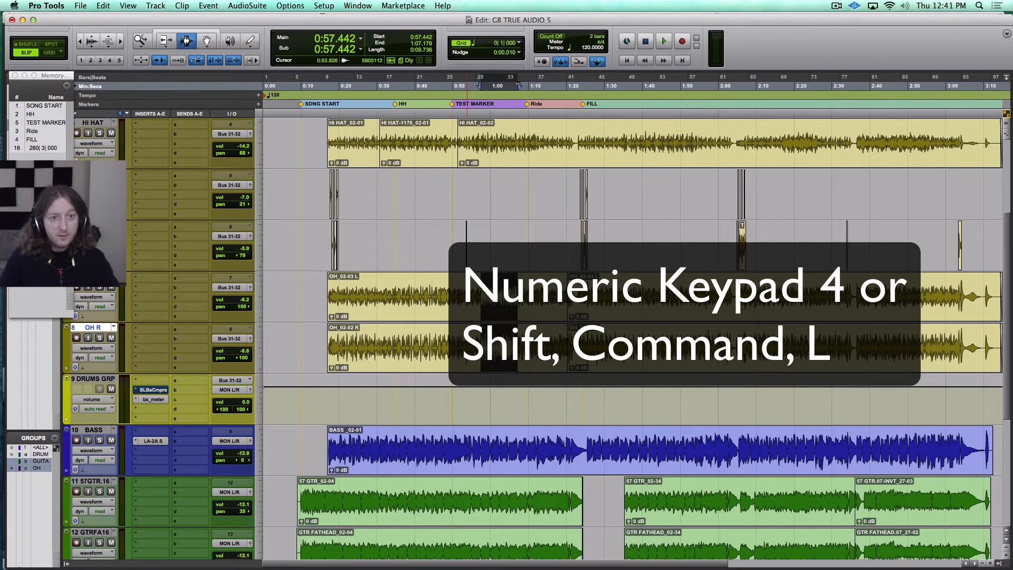
key(shift+super+l)
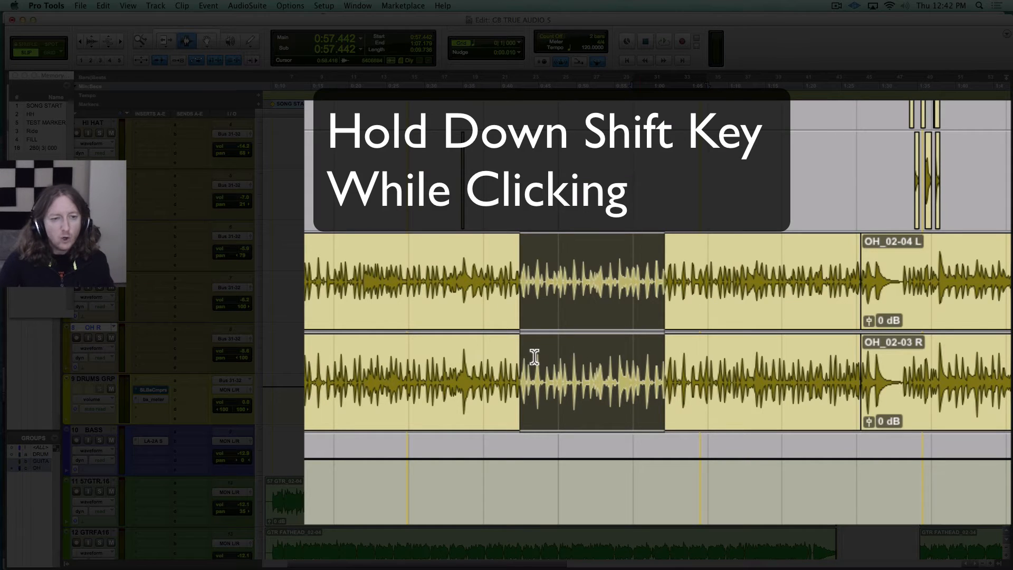
Extend the existing overhead selection at both ends so it runs from about 0:53.339 to 1:14.481
shift+click(469, 329)
shift+click(458, 329)
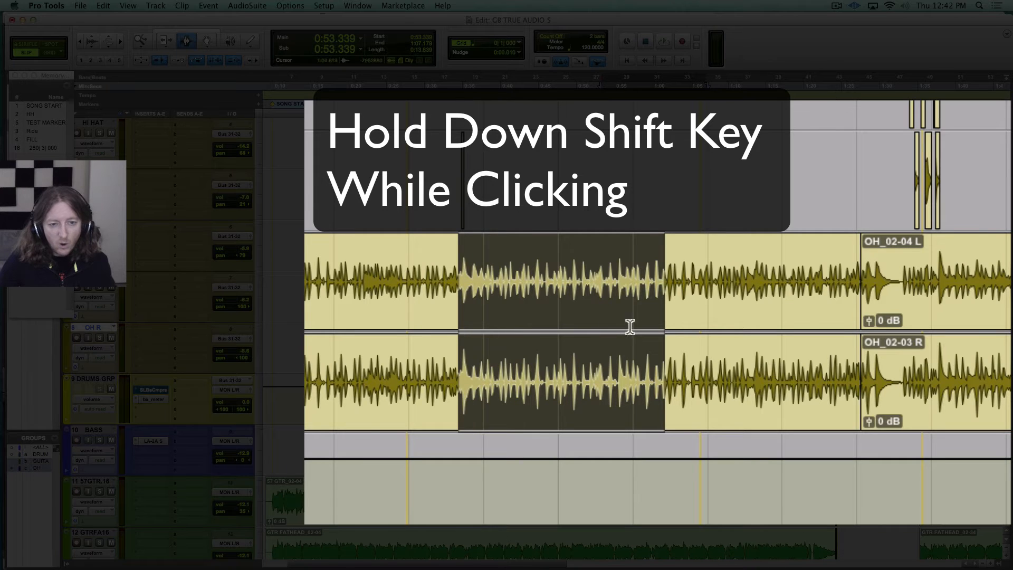
shift+click(736, 315)
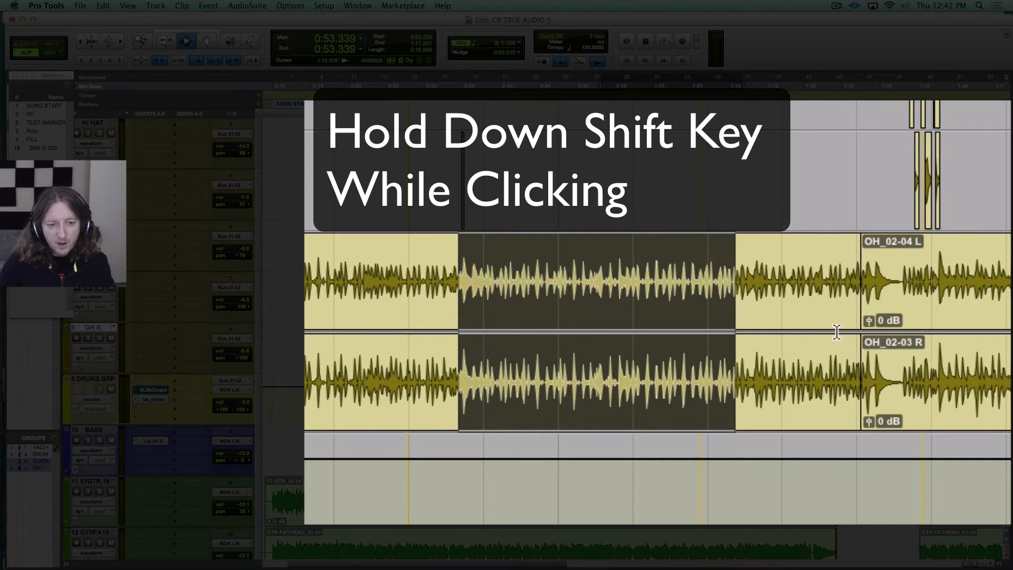
shift+click(773, 305)
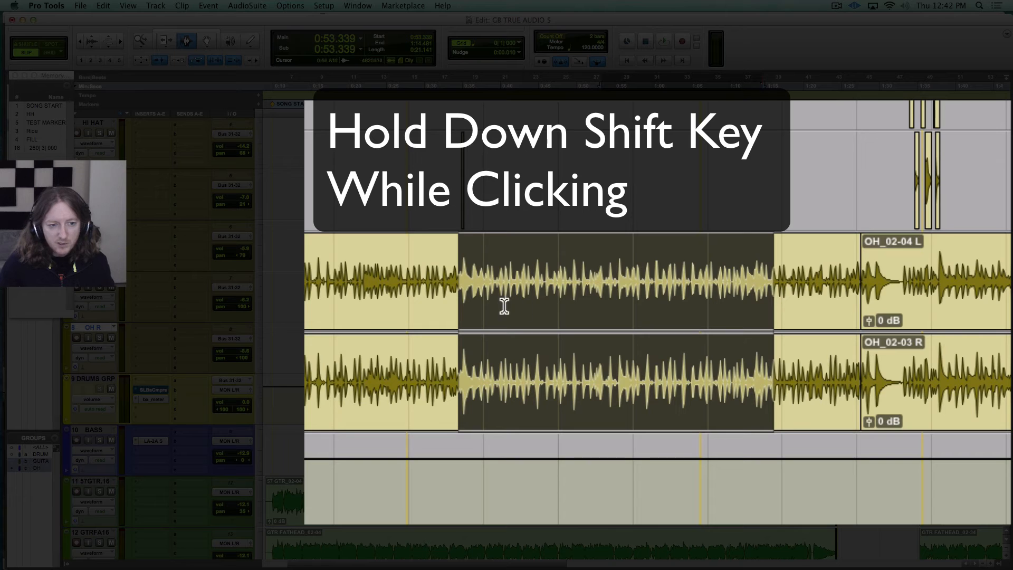
Shorten and lengthen both ends of the overhead selection until it runs from about 0:55.843 to 1:16.289
shift+click(429, 314)
shift+click(478, 314)
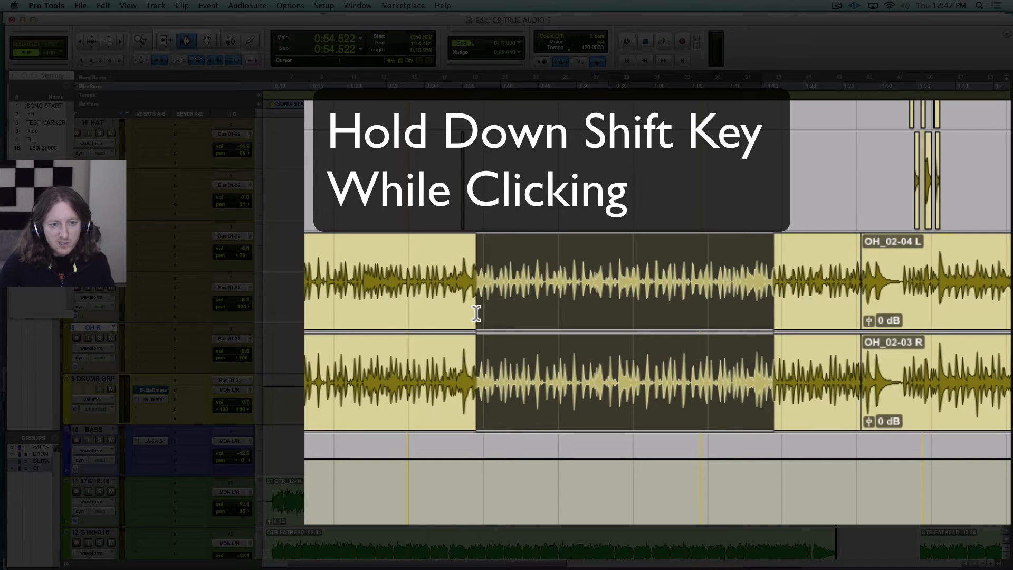
shift+click(520, 310)
shift+click(749, 326)
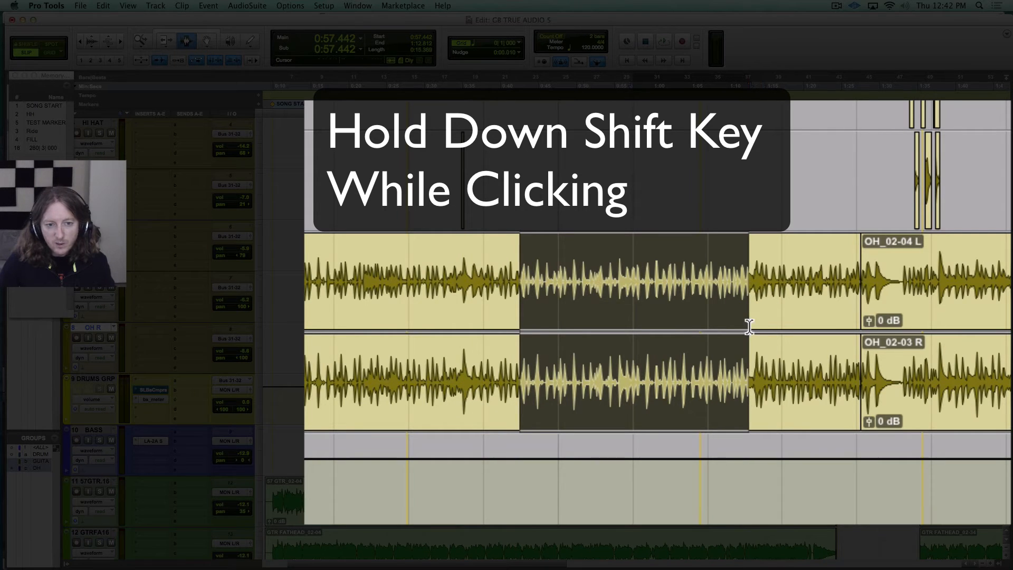
shift+click(715, 316)
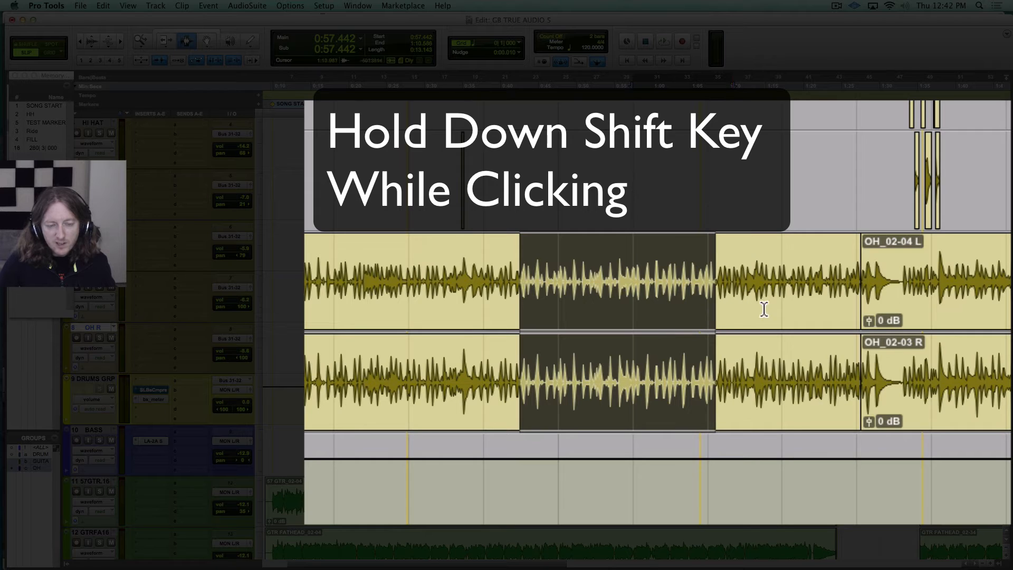
shift+click(800, 306)
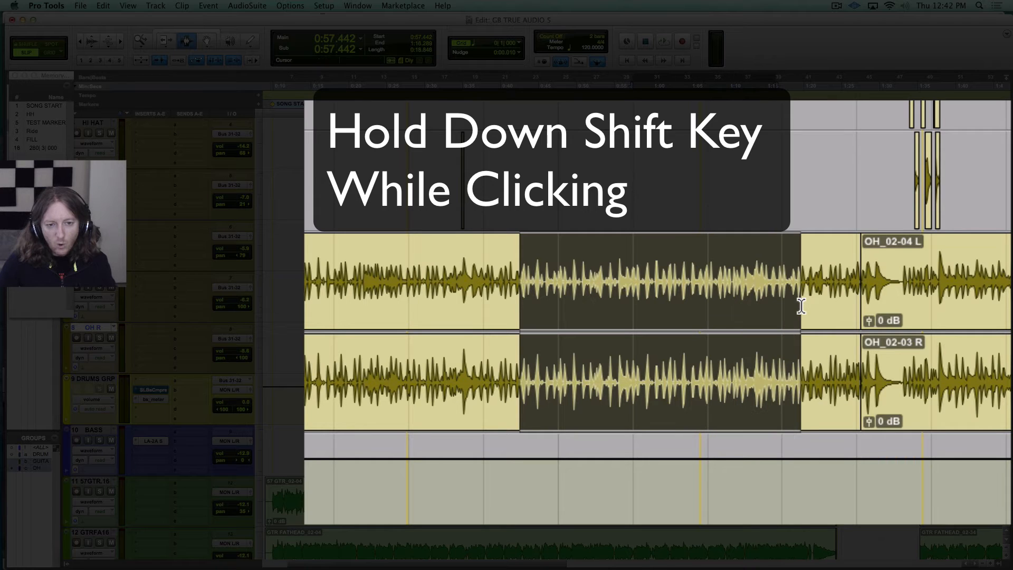
shift+click(495, 308)
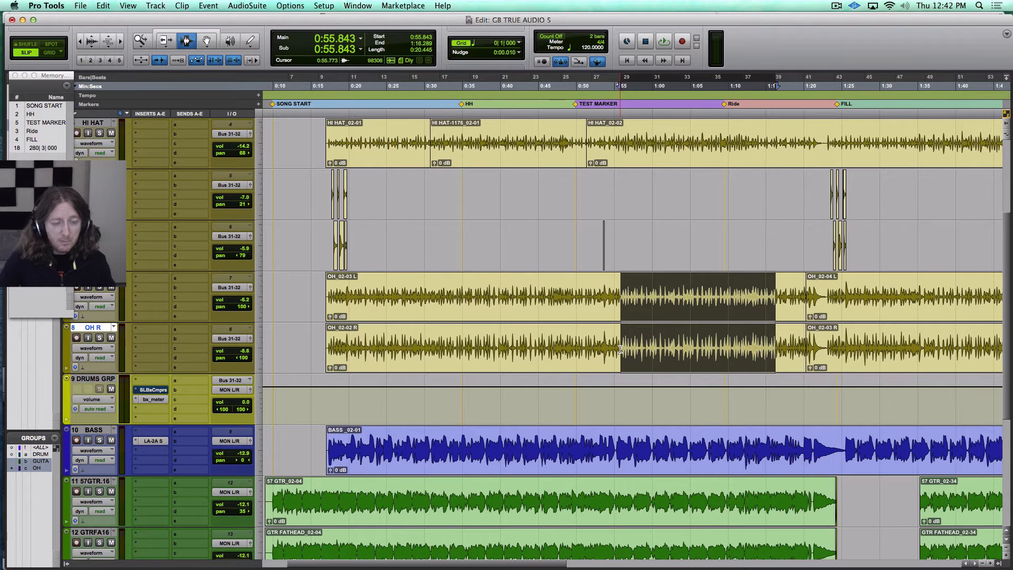
Extend the selection track by track from the overheads up through TOM 2, TOM 1, HI HAT, SNARE, KICK OUT and KICK IN
scroll(620, 348, up, 2)
shift+click(646, 337)
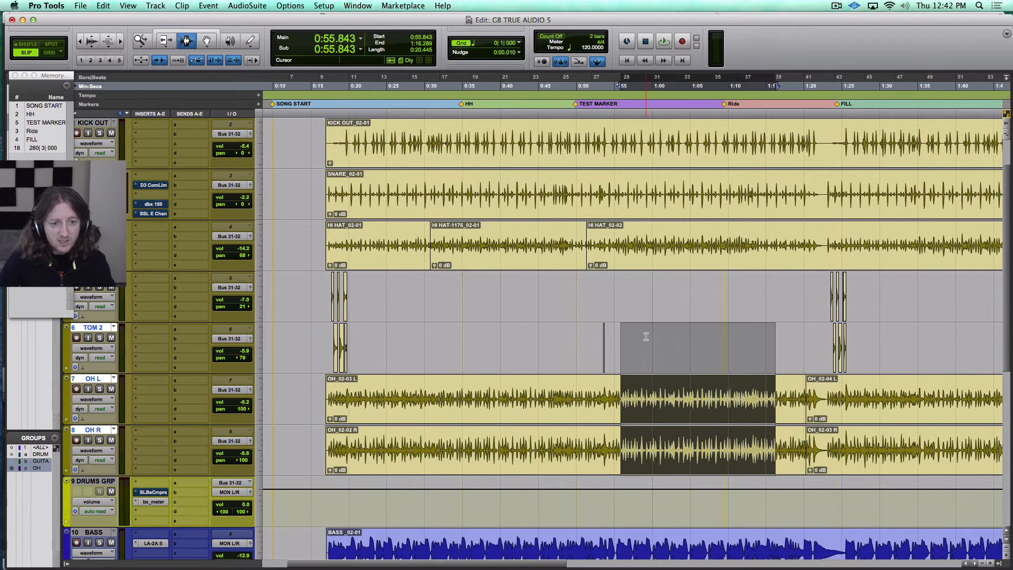
shift+click(652, 296)
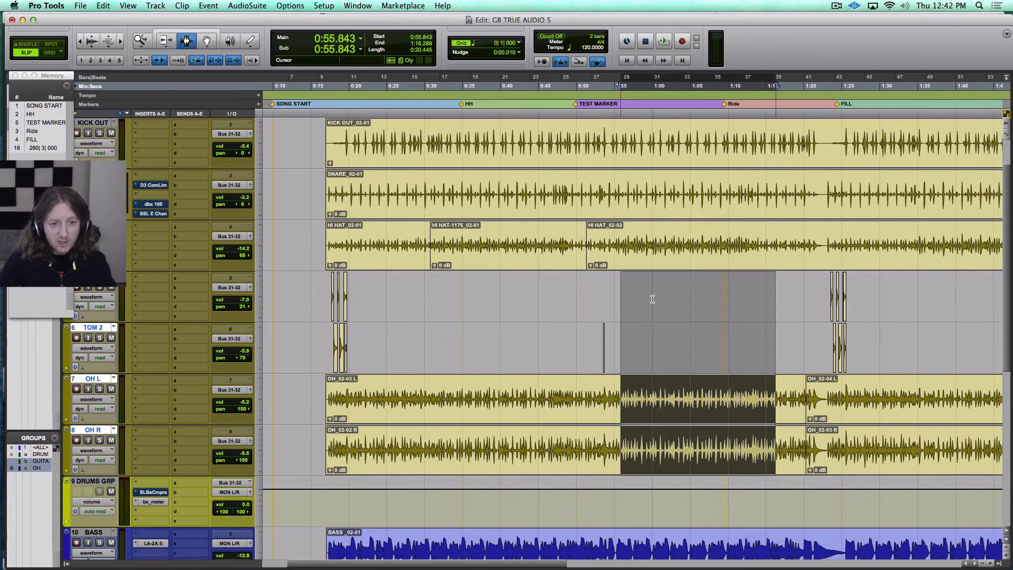
shift+click(674, 244)
shift+click(672, 210)
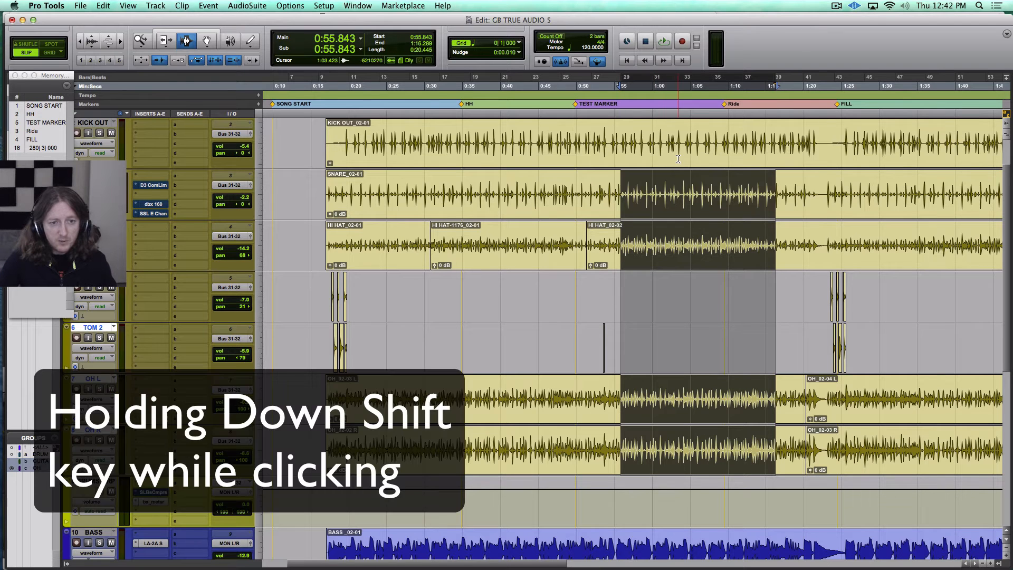
shift+click(678, 154)
scroll(709, 252, up, 3)
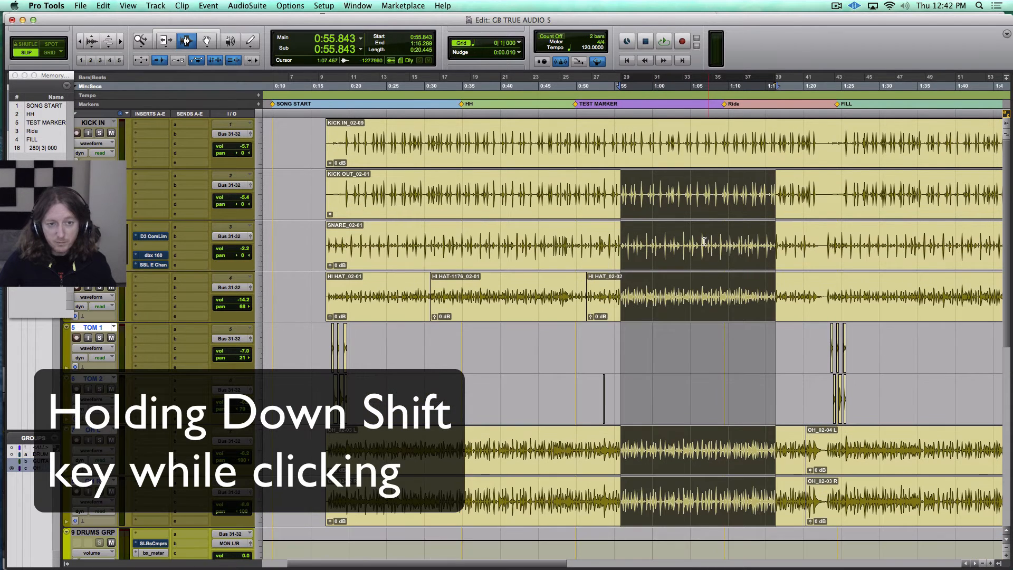
shift+click(686, 152)
scroll(681, 169, right, 5)
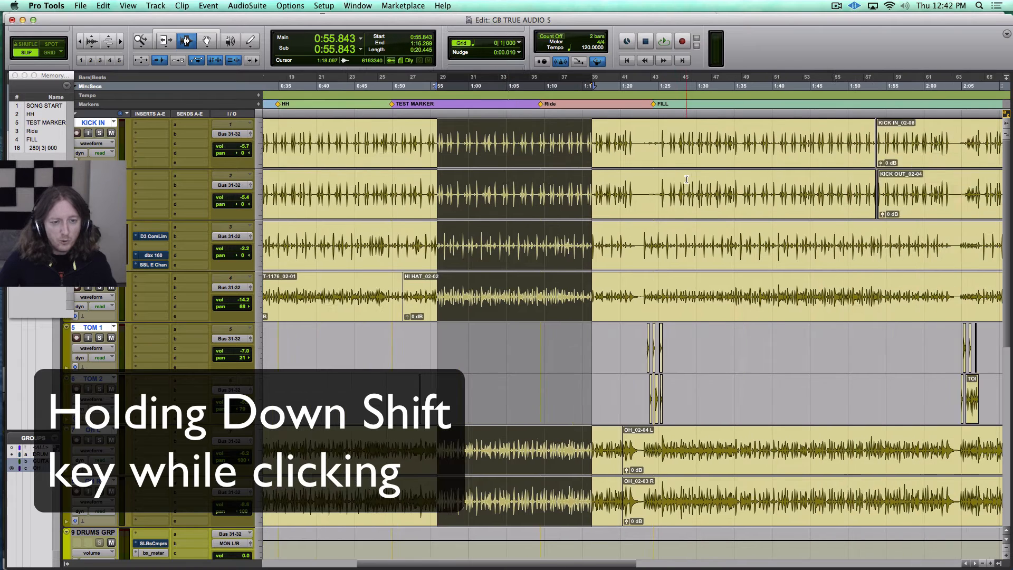
scroll(673, 179, left, 3)
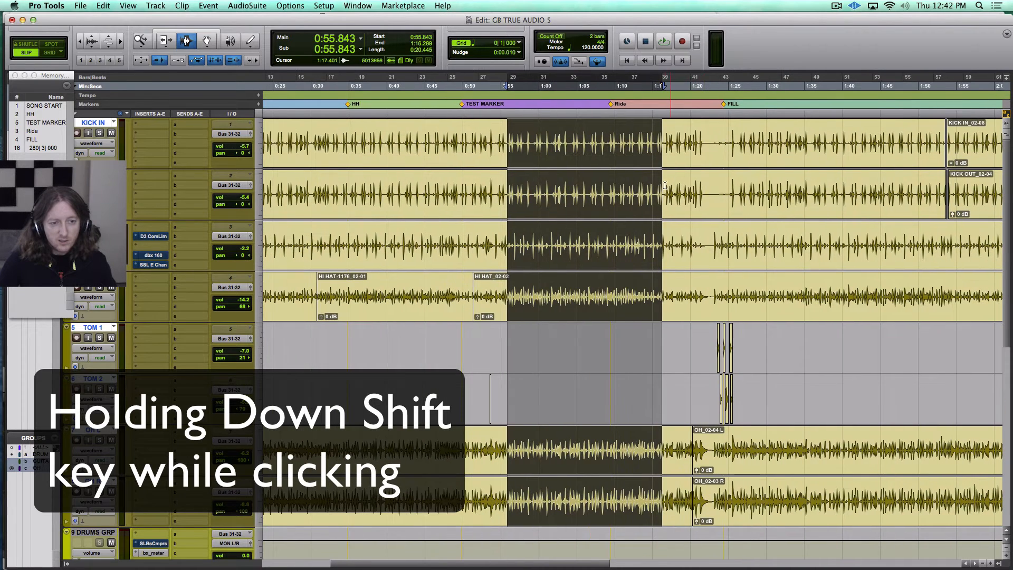
Replace the multi-track selection with an insertion point at about 0:58.972 on the overhead tracks, with the whole song in view
scroll(628, 197, down, 5)
scroll(628, 198, up, 5)
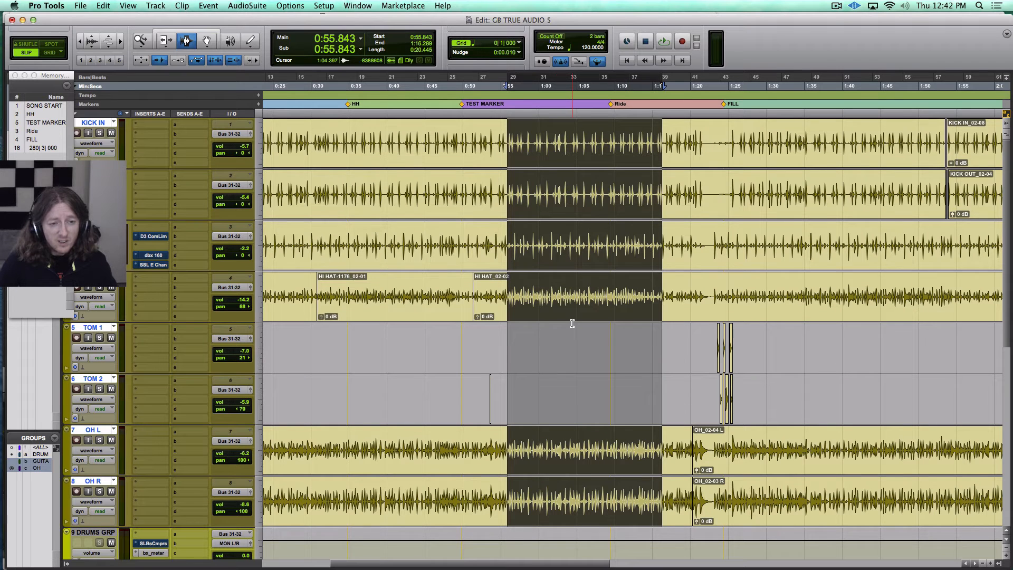
scroll(567, 347, down, 2)
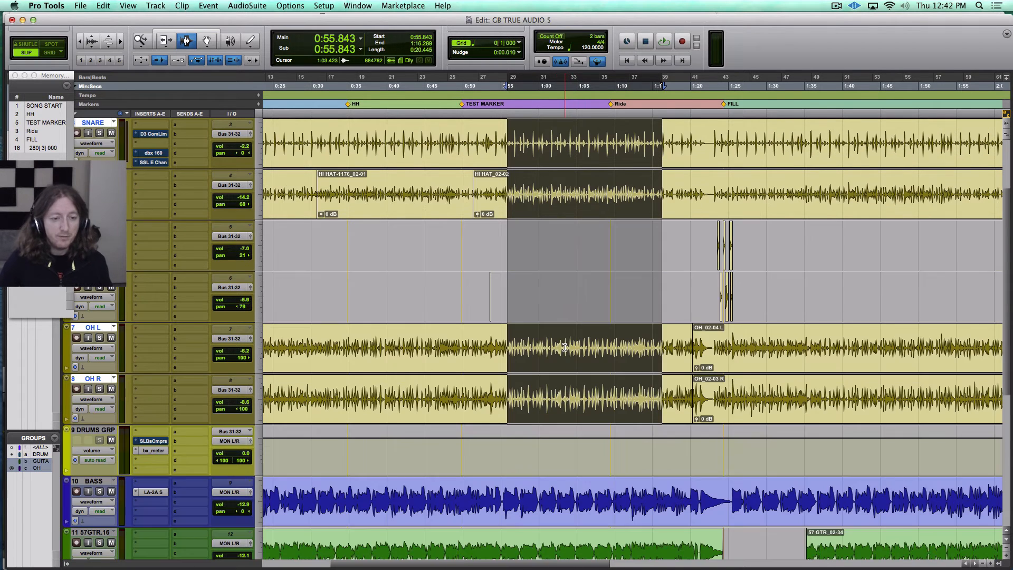
click(576, 394)
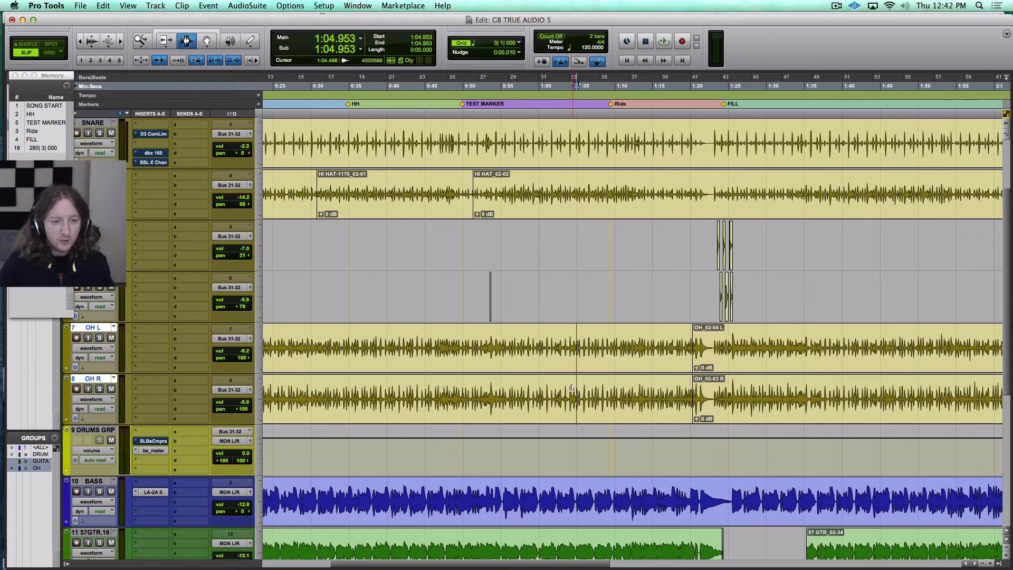
key(super+bracketleft)
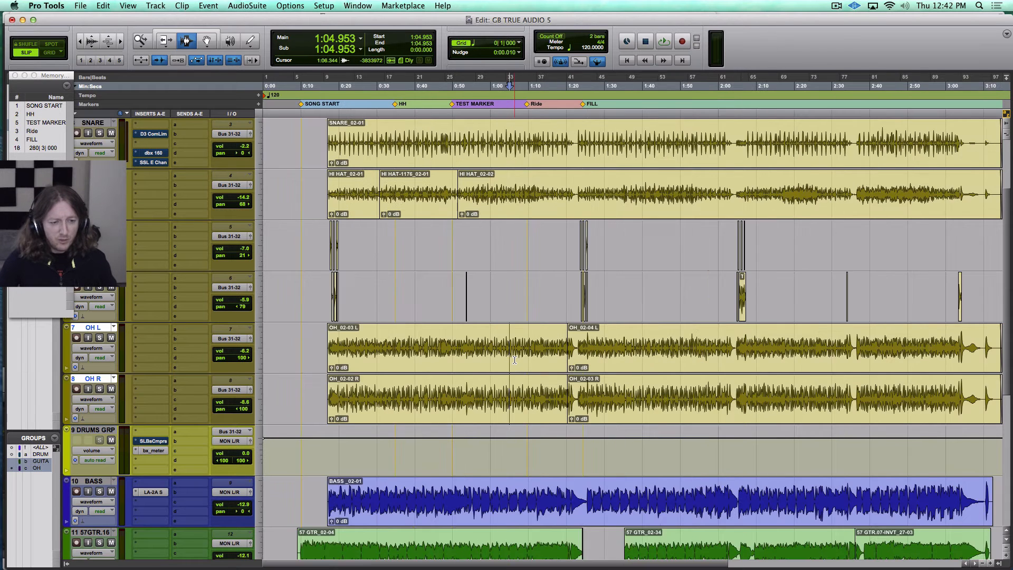
click(486, 353)
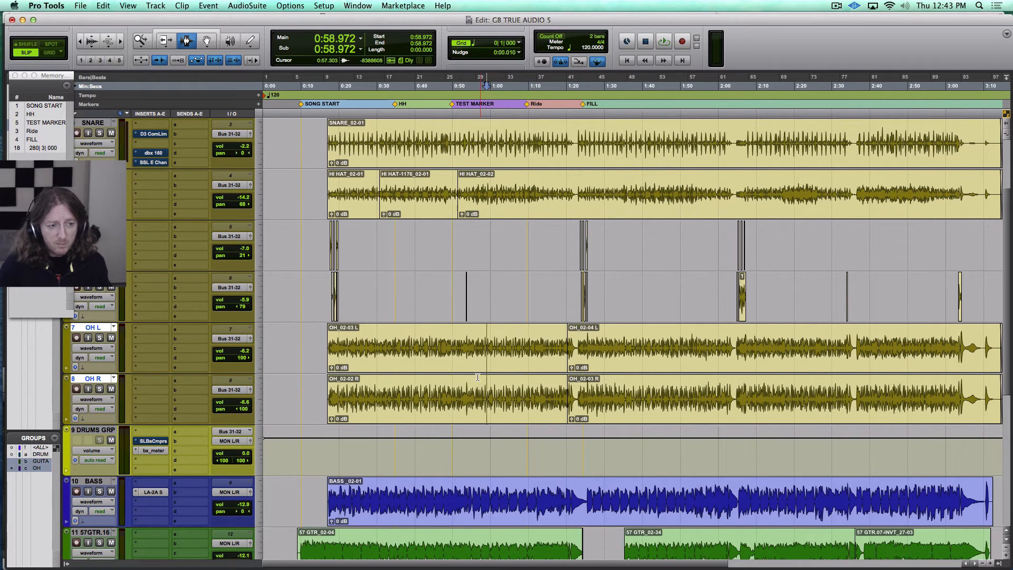
Select the first clip on the overhead tracks, clear the selection at about 0:52.296, and select that whole clip again
double_click(358, 348)
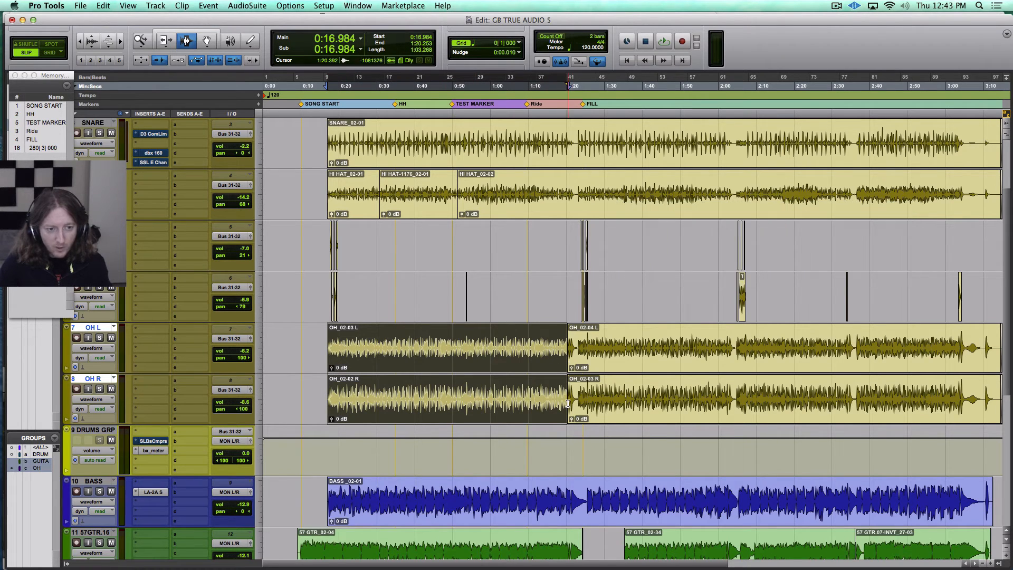
click(462, 373)
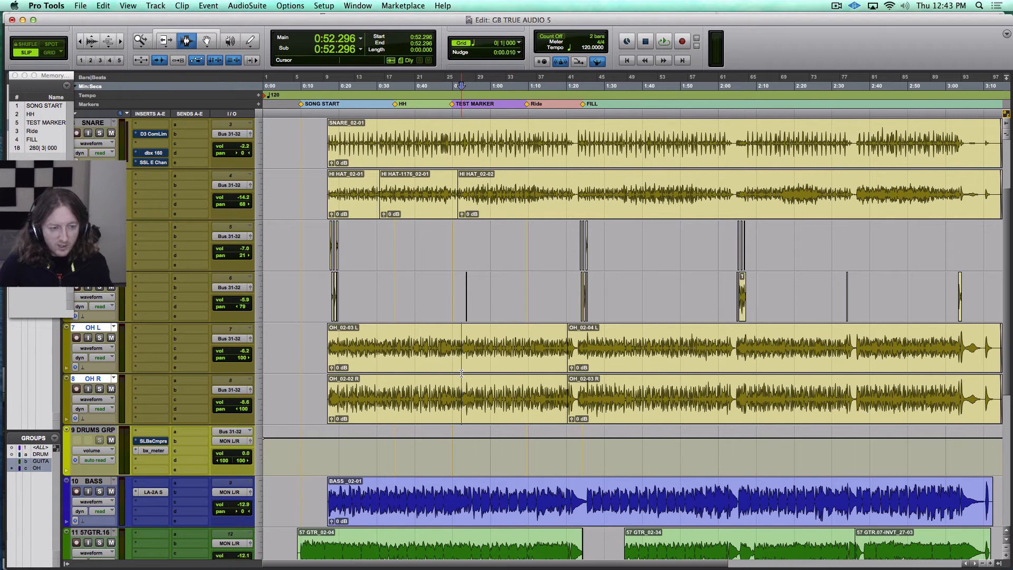
double_click(462, 369)
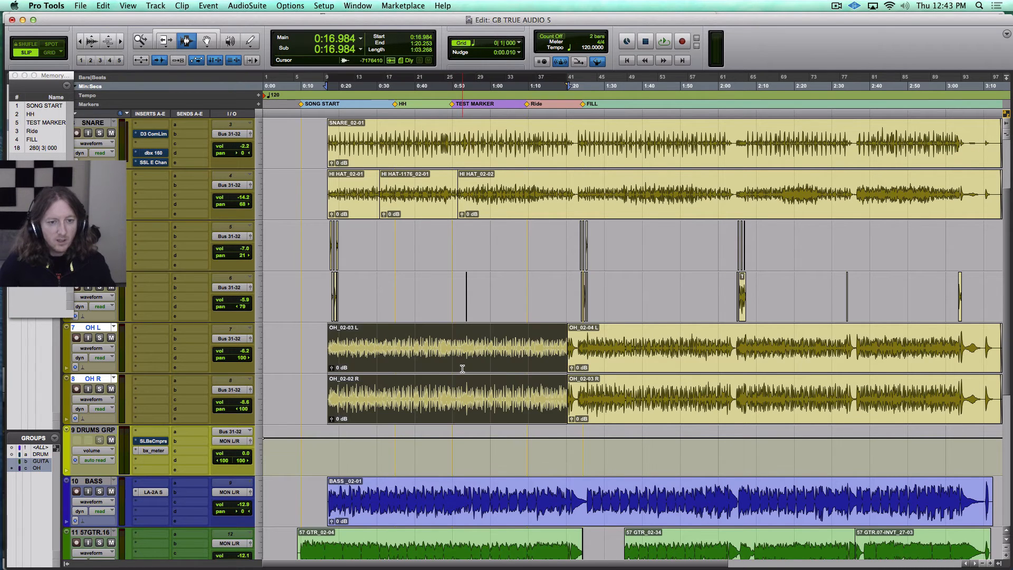
Select all clips on the OH L and OH R tracks and check the selection's full extent at several zoom levels
triple_click(463, 369)
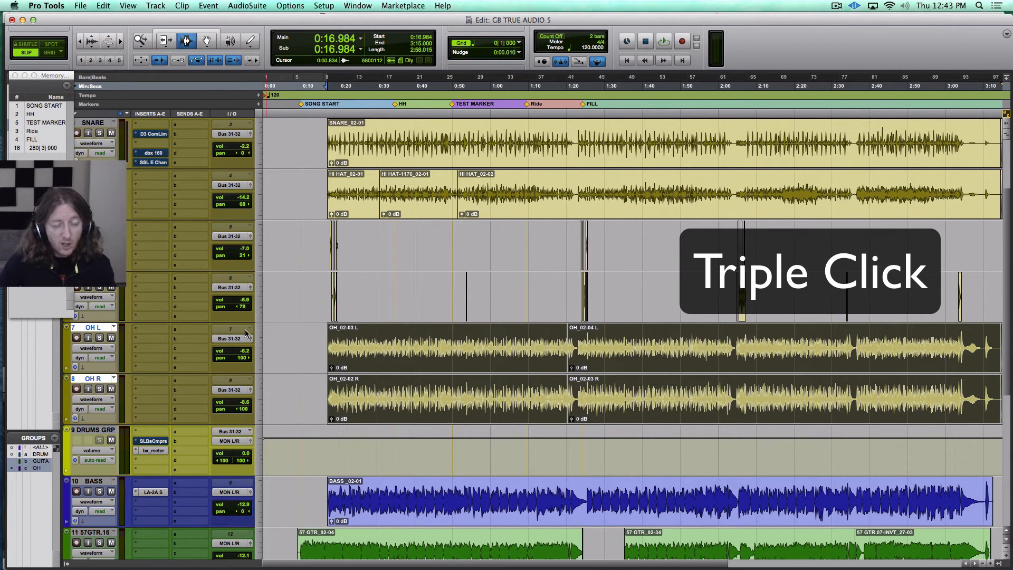
key(r)
key(r)
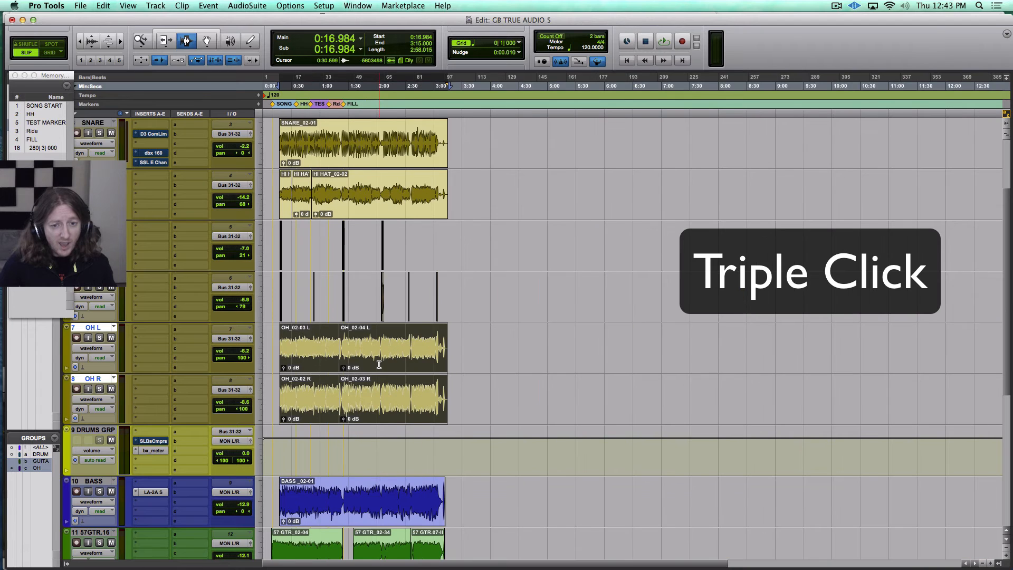
key(t)
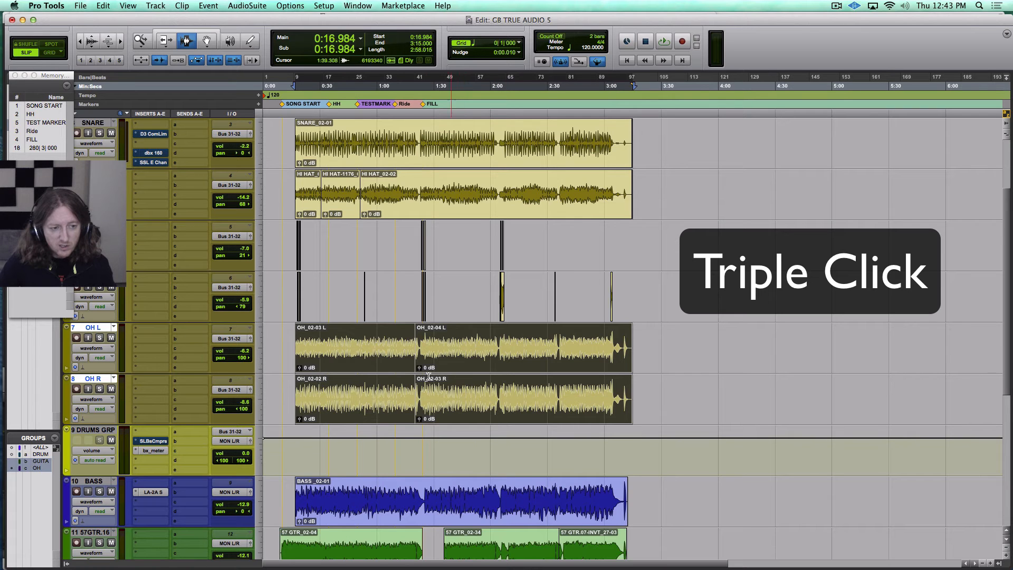
key(t)
key(t)
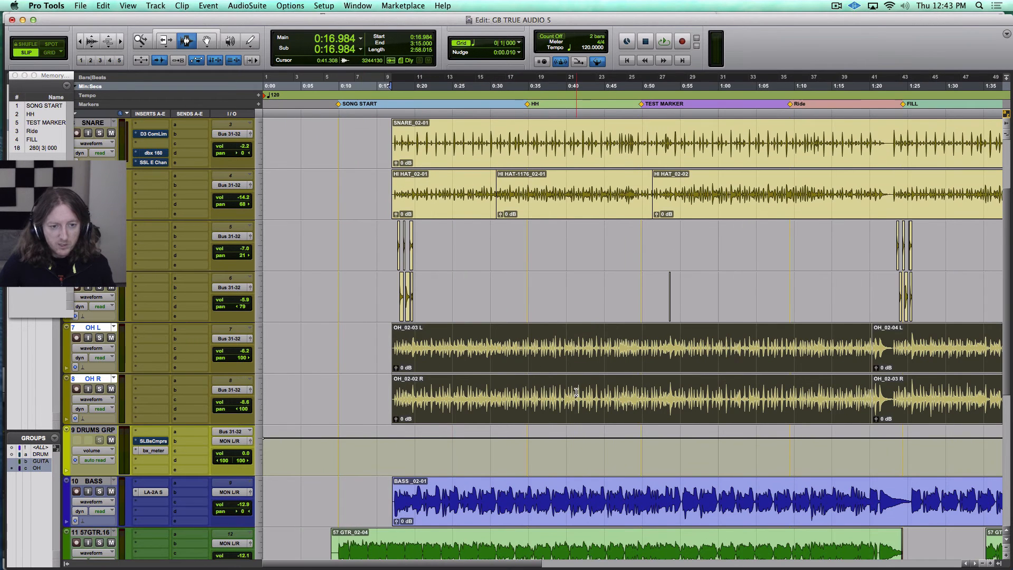
key(r)
Deselect at about 0:56.052, select just the first overhead clip pair, and extend that to every clip on the overhead tracks
click(475, 365)
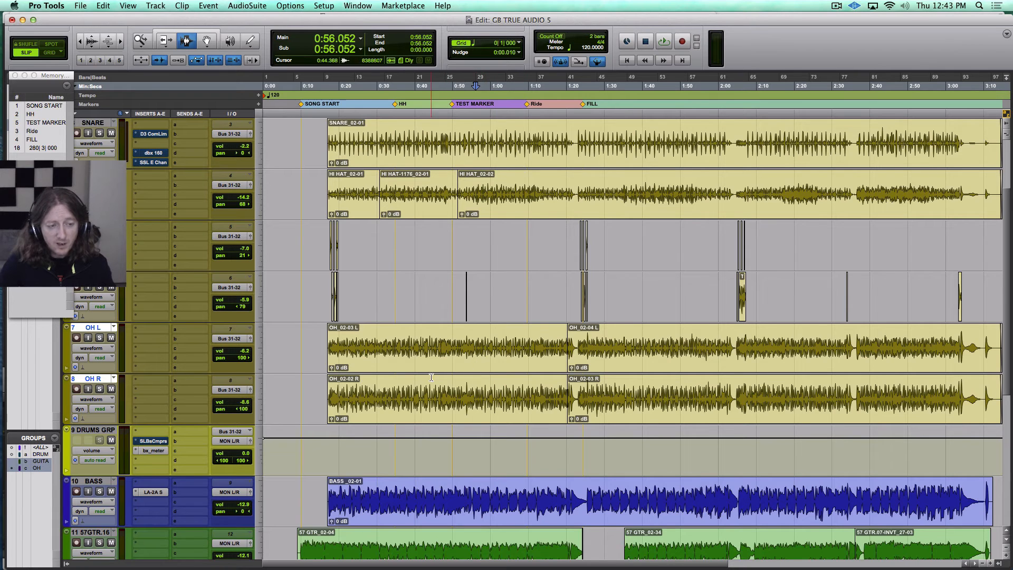
double_click(450, 360)
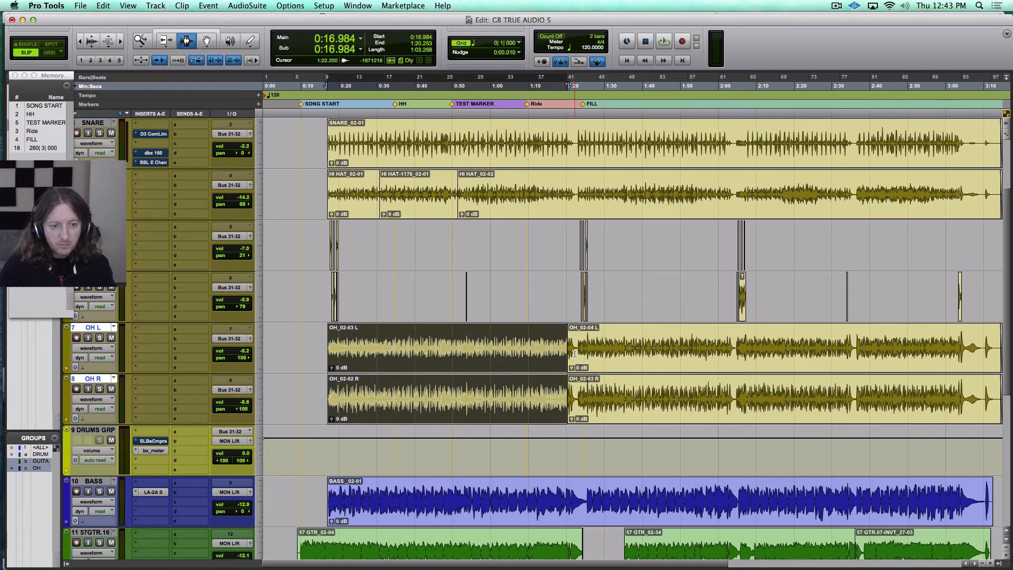
click(468, 370)
triple_click(467, 370)
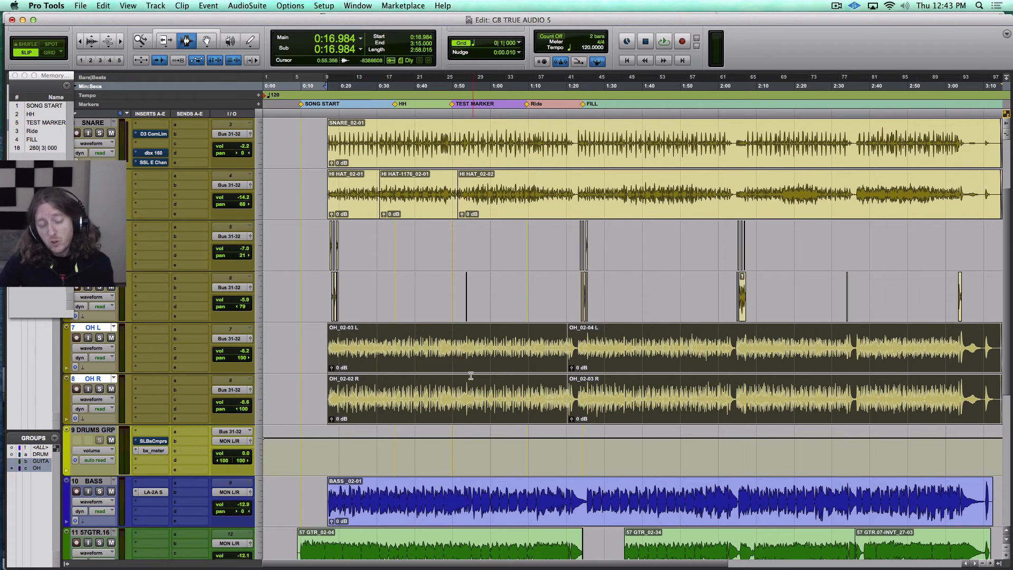
Select the whole first overhead clip pair from a view zoomed in around 0:49.097, and jump to the selection's beginning and end
click(450, 364)
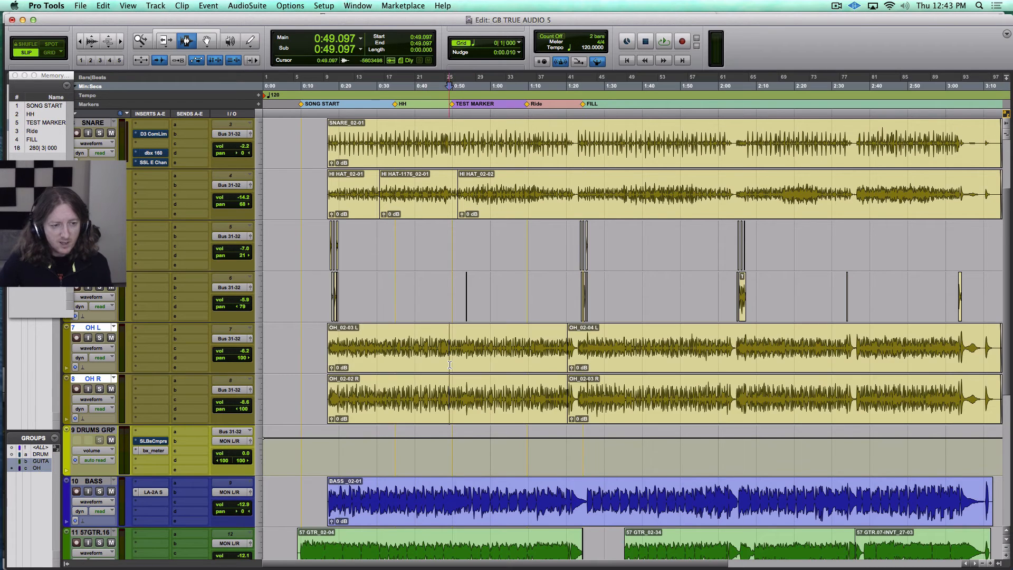
key(super+bracketright)
key(super+bracketright)
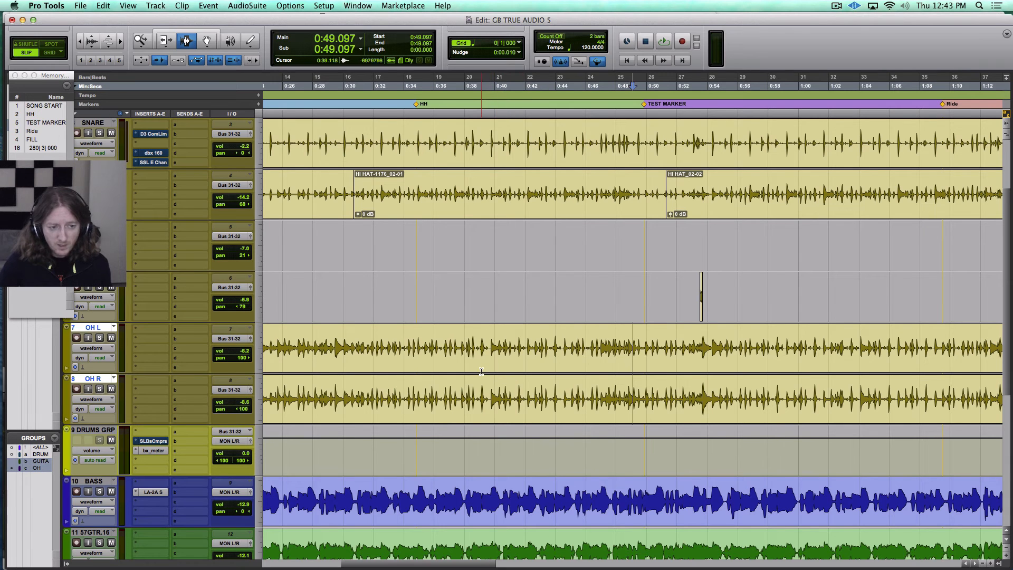
double_click(490, 349)
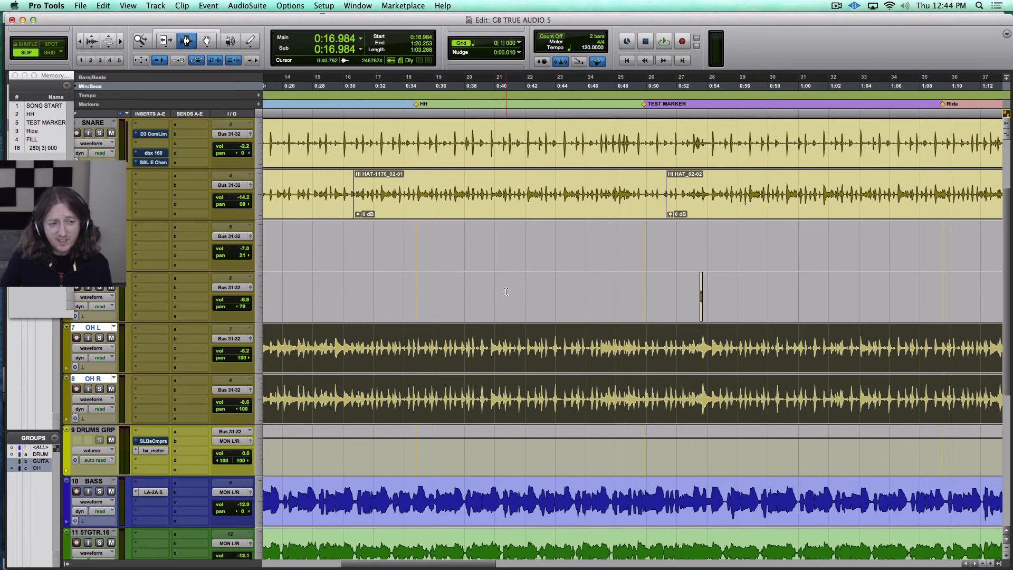
key(Left)
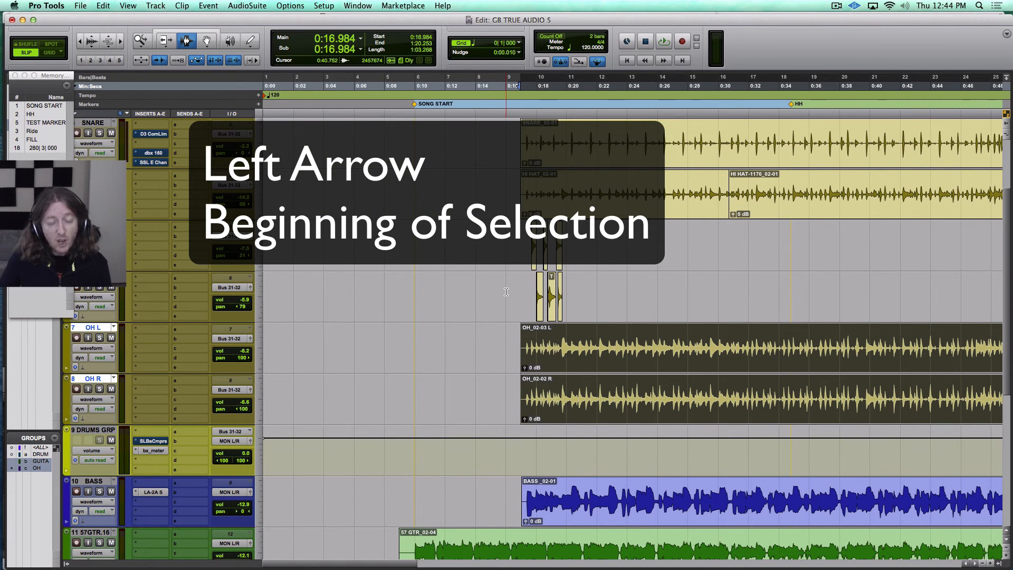
key(Right)
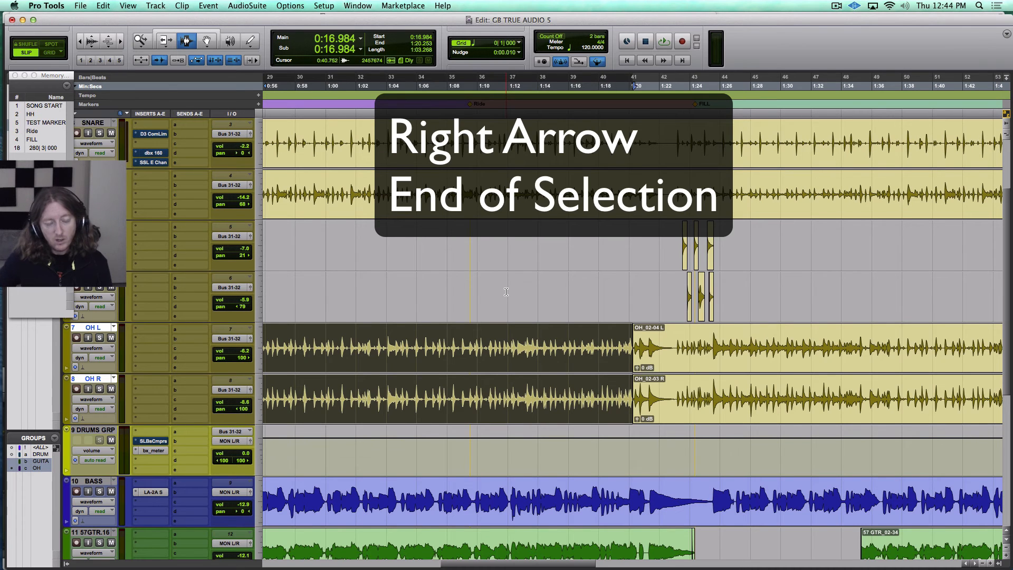